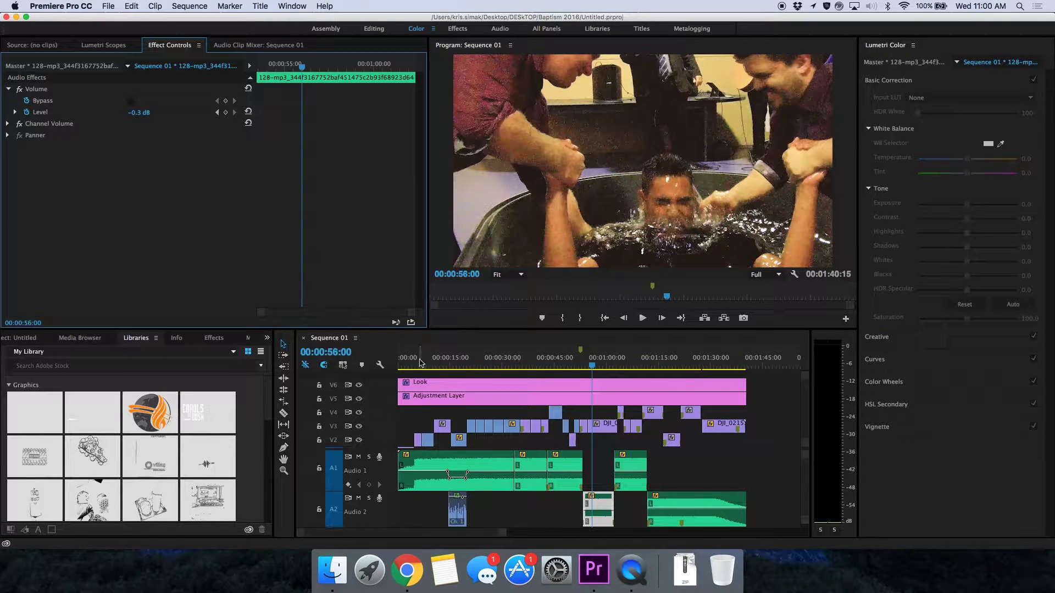
Step: Scrub Sequence 01 back to 00:00:22:08, forward to 00:00:59:04, then stop at 00:01:05:17
left_click(532, 364)
left_click_drag(532, 364, 479, 357)
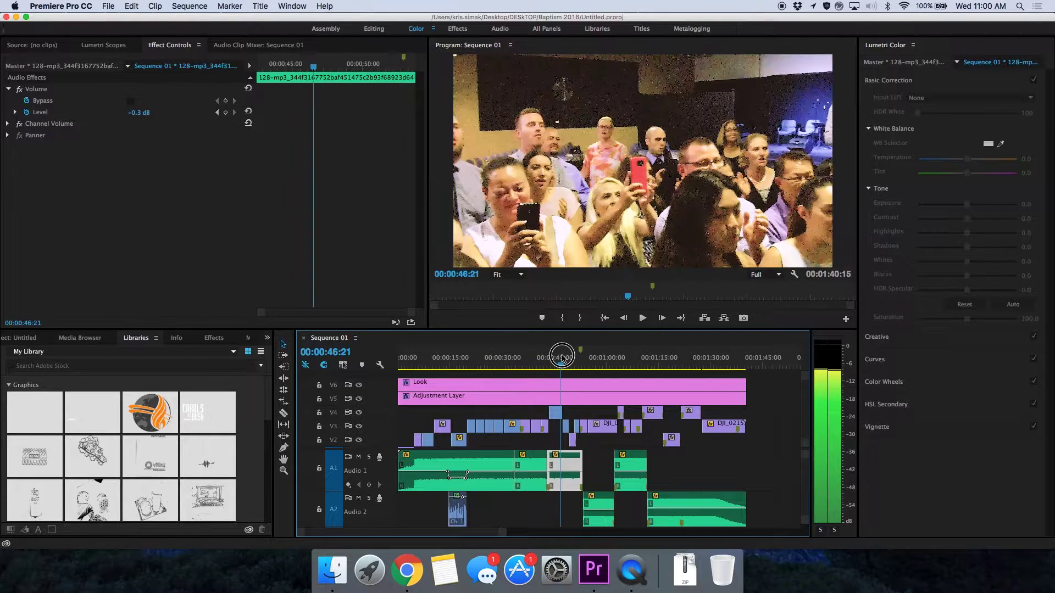
left_click_drag(479, 357, 603, 360)
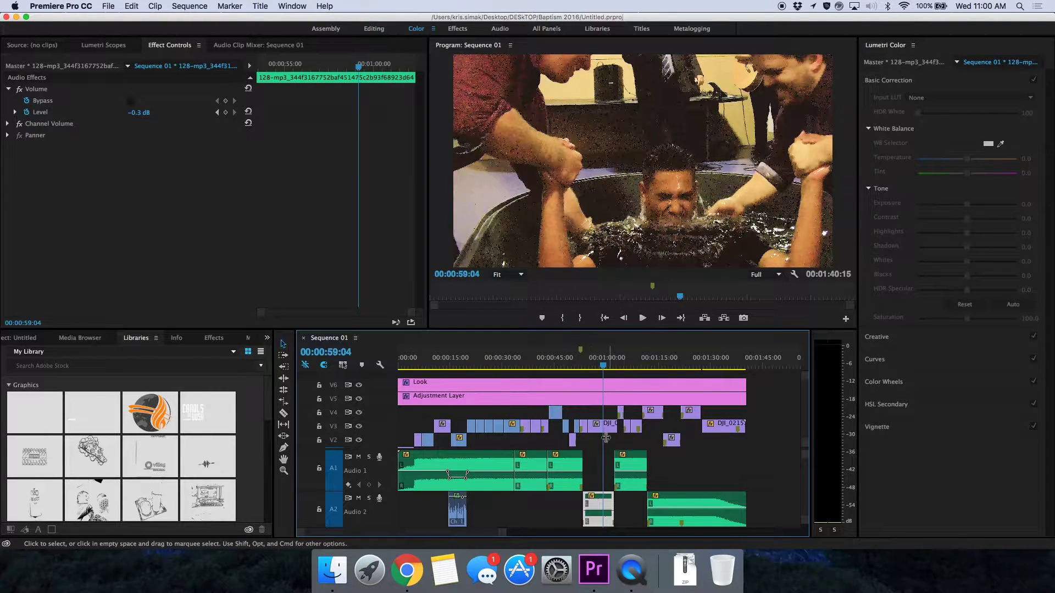
left_click_drag(605, 360, 626, 360)
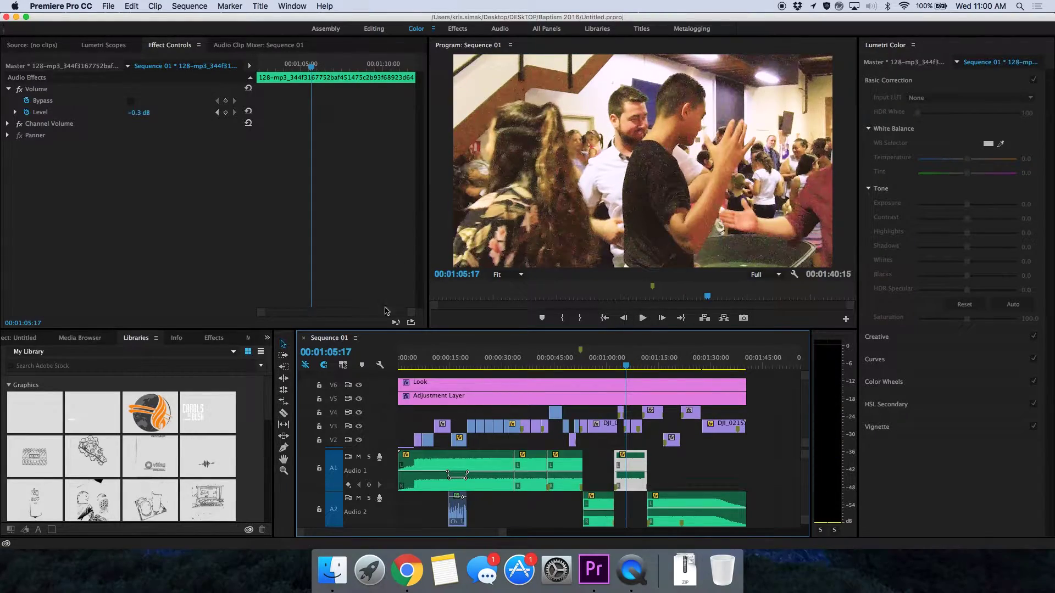
Step: In Finder, check the Baptism 2016 Adobe Premiere Pro Auto-Save folder's Untitled project files, then close the window
key("ctrl+Up")
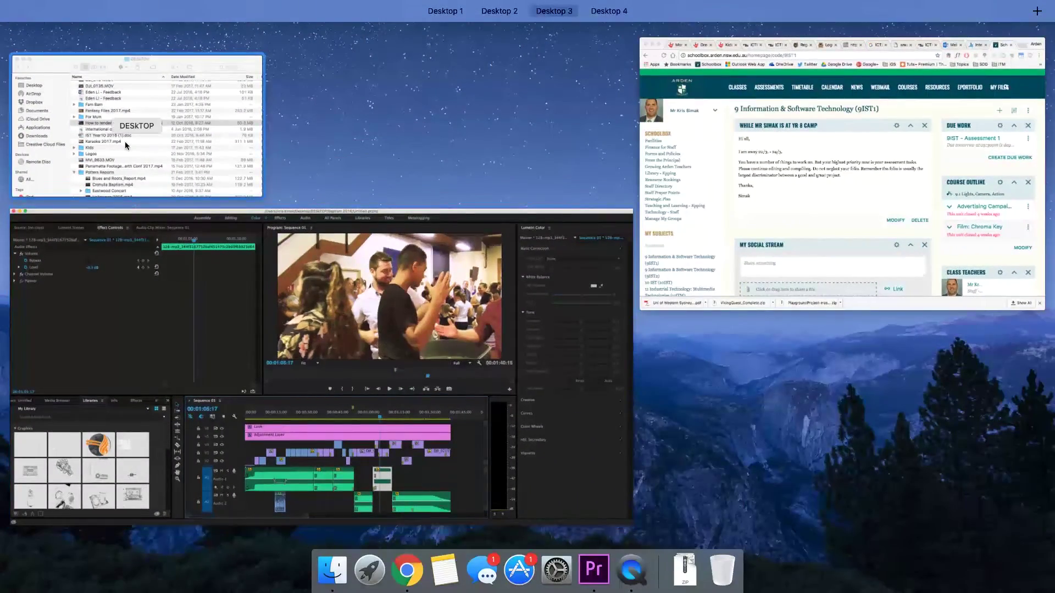
left_click(72, 165)
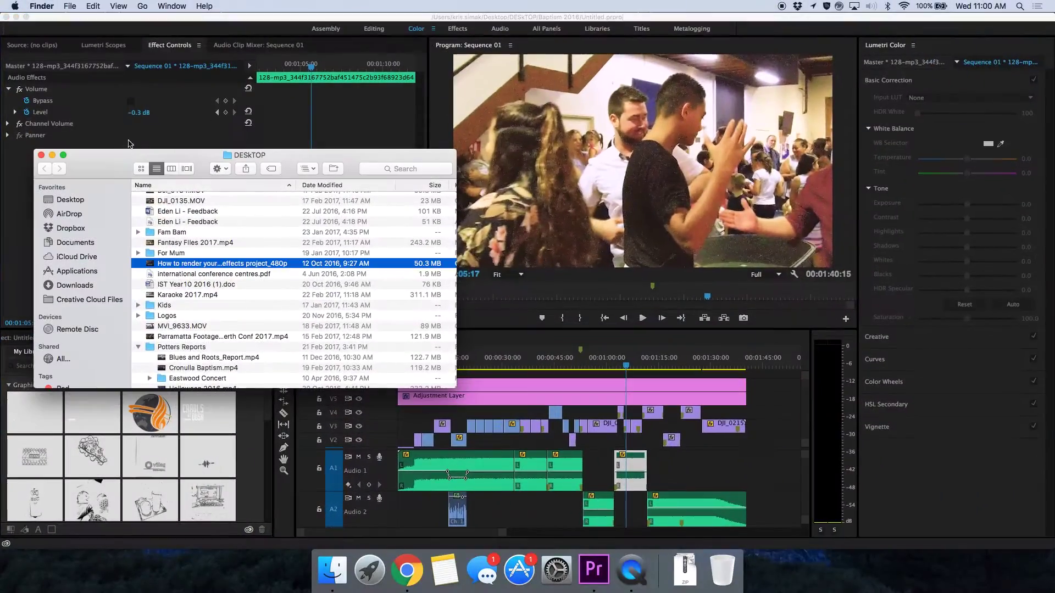
left_click(81, 201)
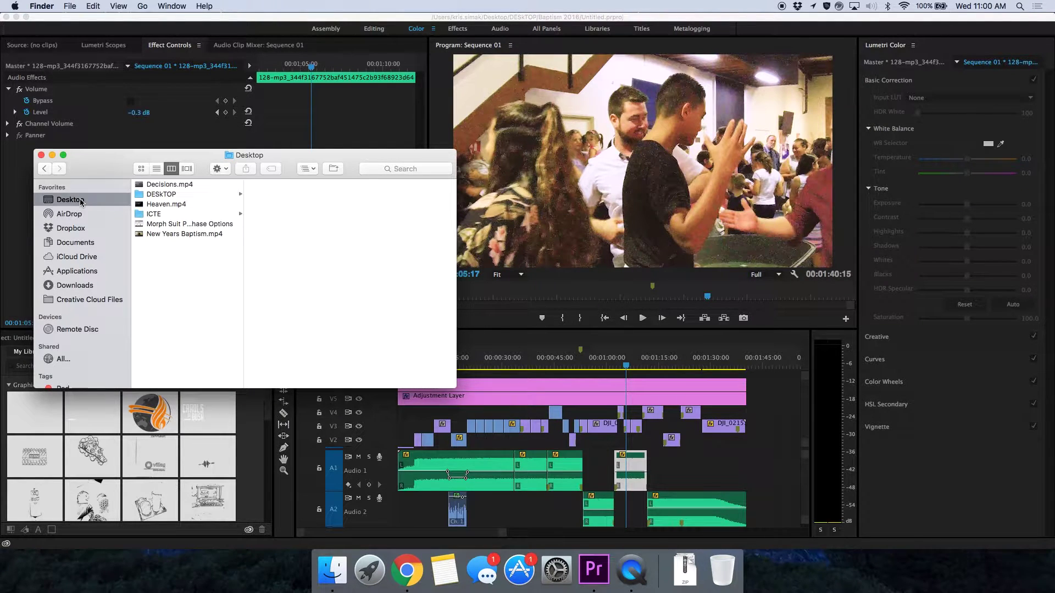
left_click(173, 196)
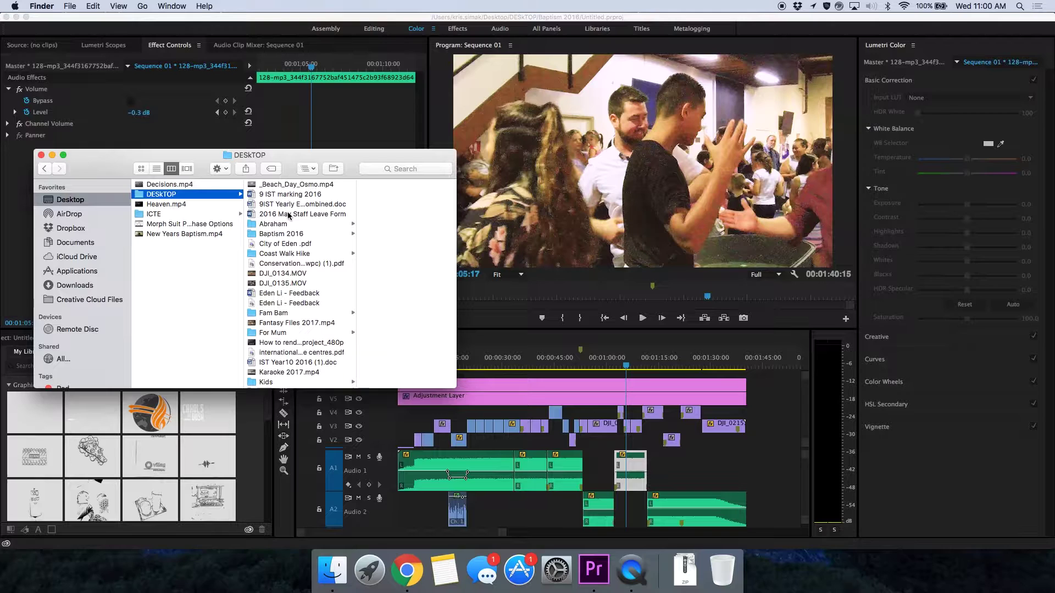
left_click(284, 233)
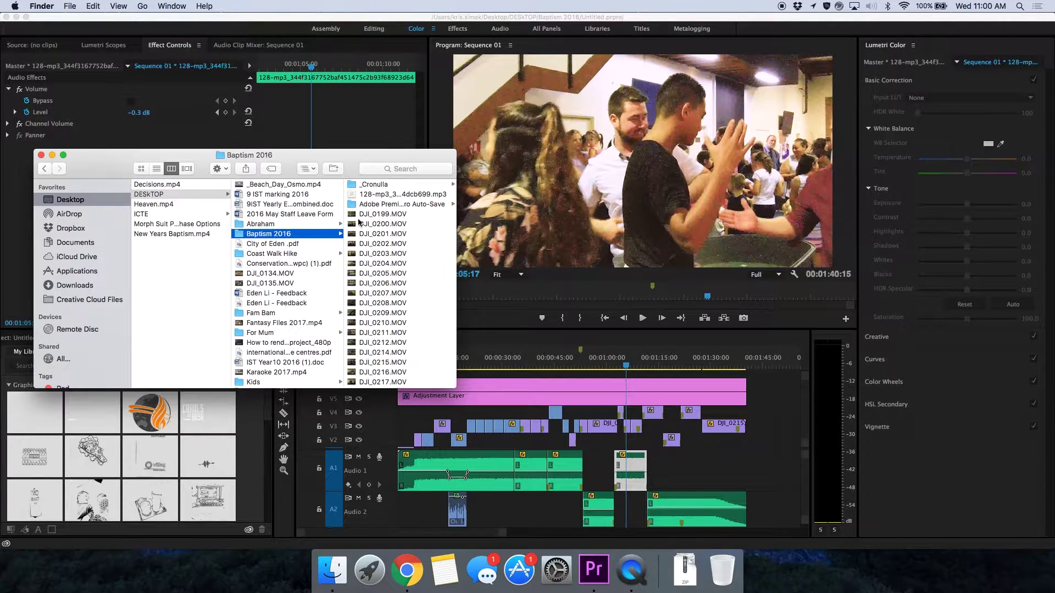
left_click(418, 206)
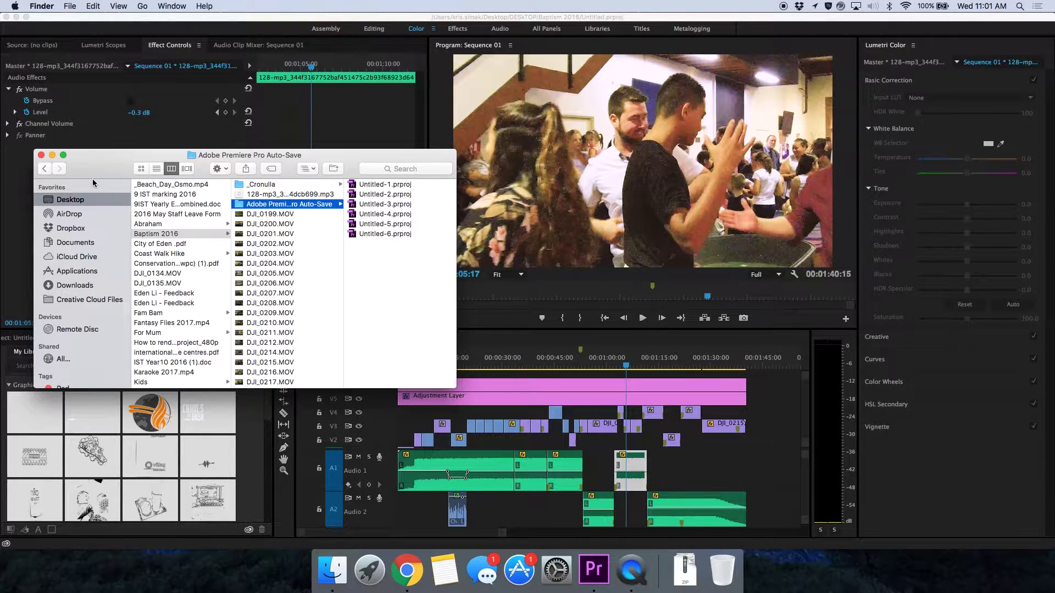
left_click(41, 156)
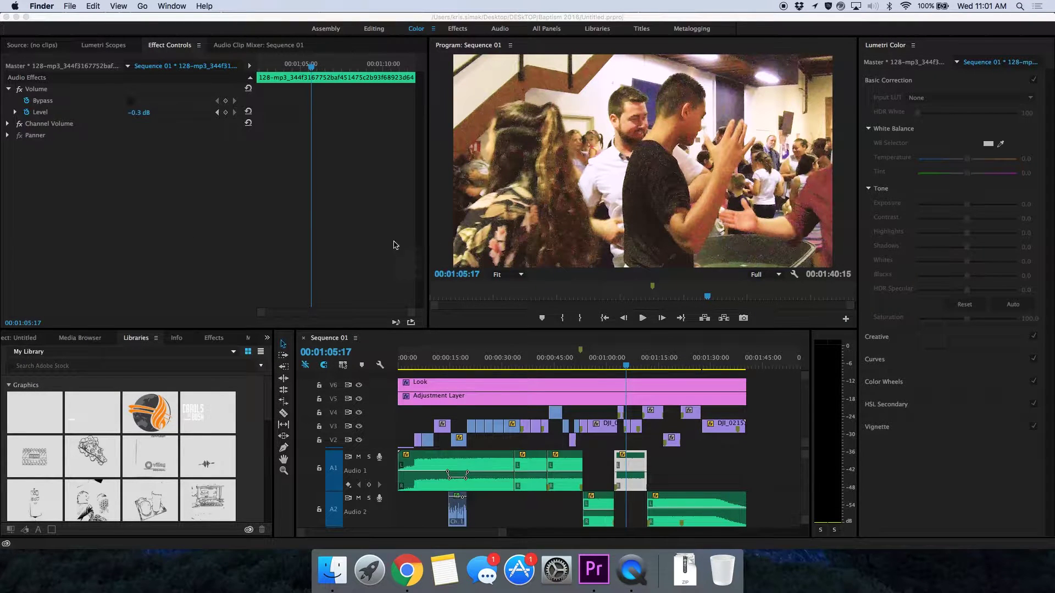
Step: Open File > Export > Media for Sequence 01 to reach the H.264 Export Settings
left_click(122, 155)
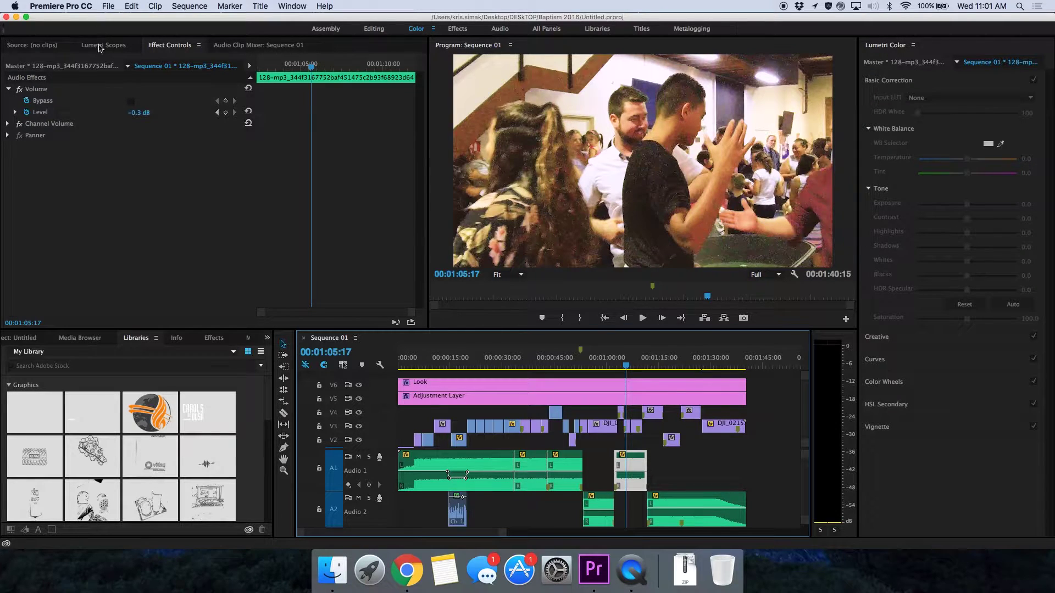
left_click(111, 7)
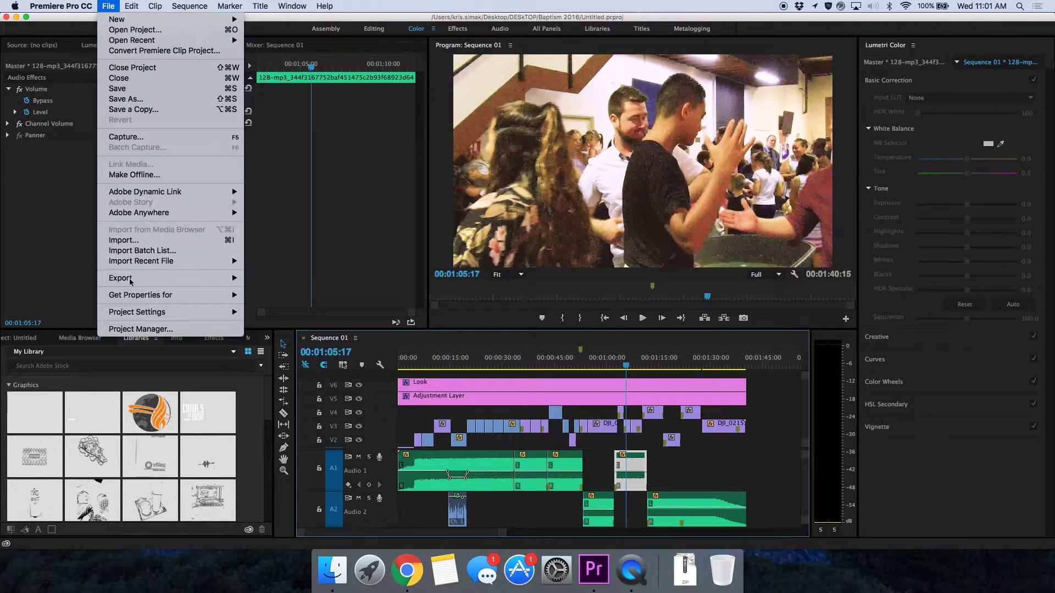
mouse_move(134, 280)
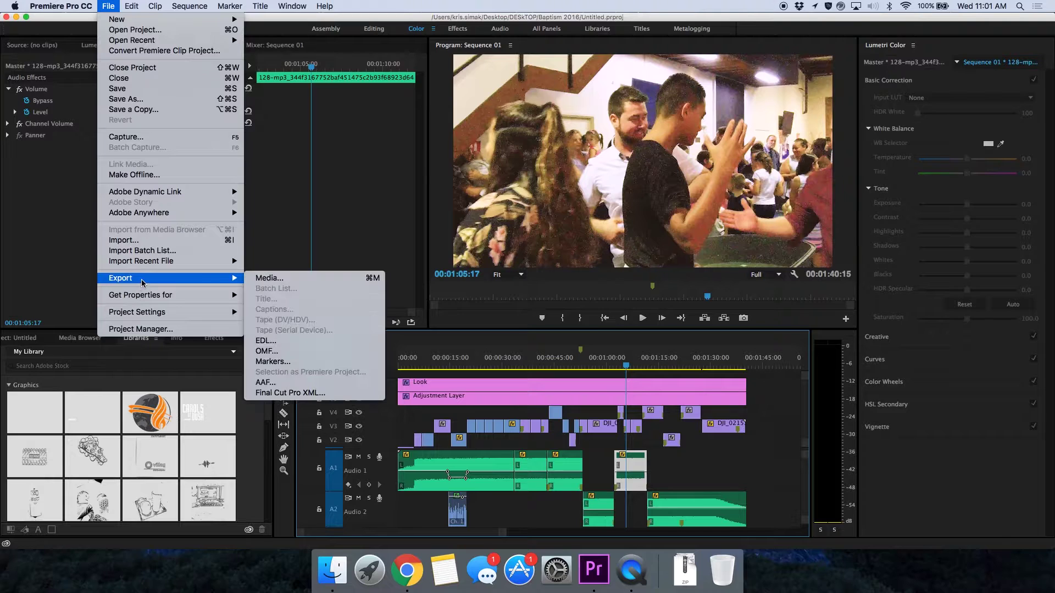
left_click(288, 281)
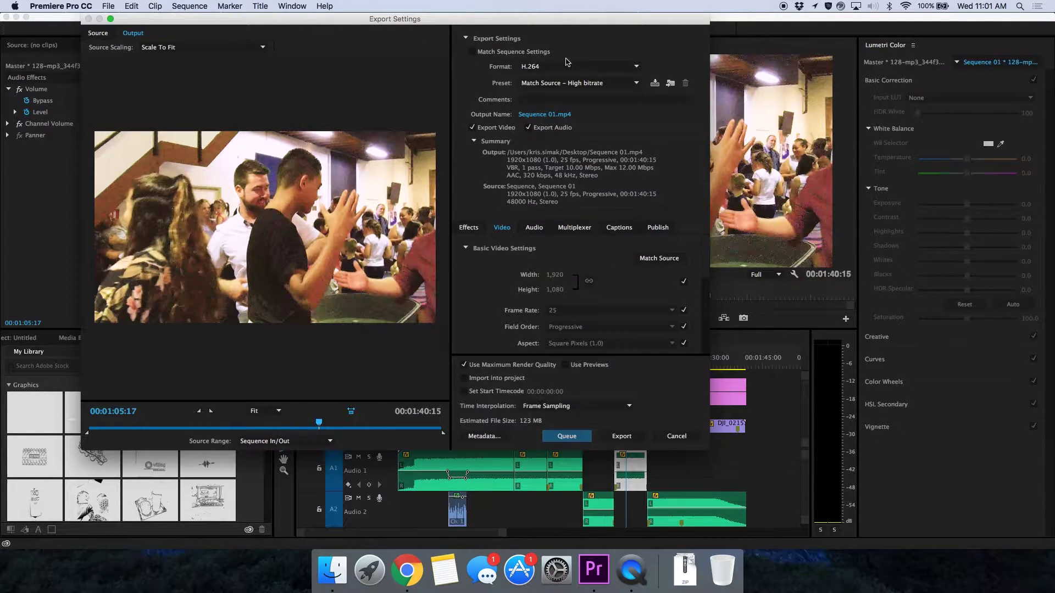
left_click(556, 67)
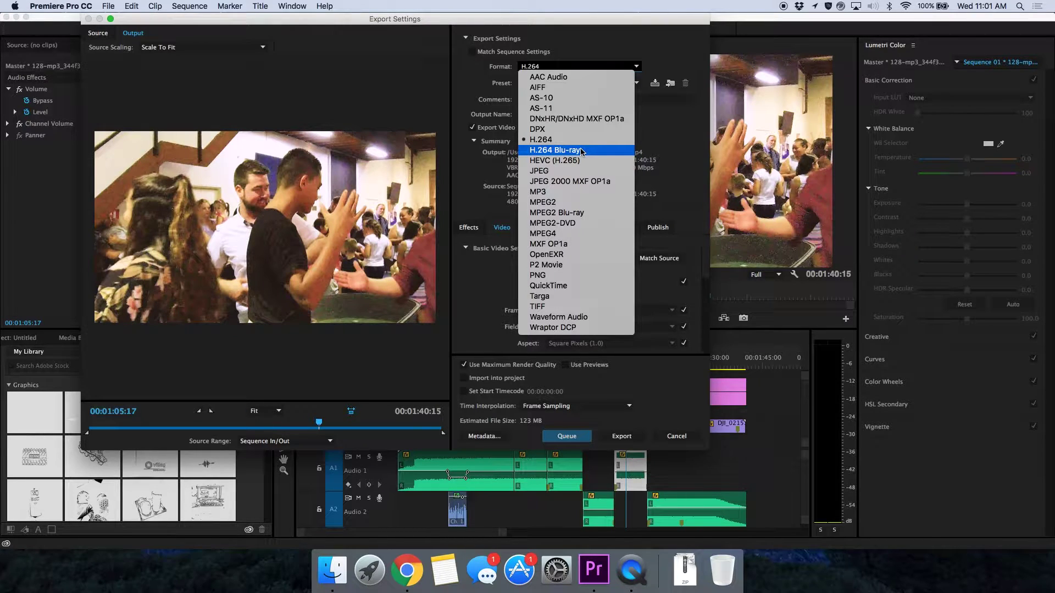
left_click(583, 144)
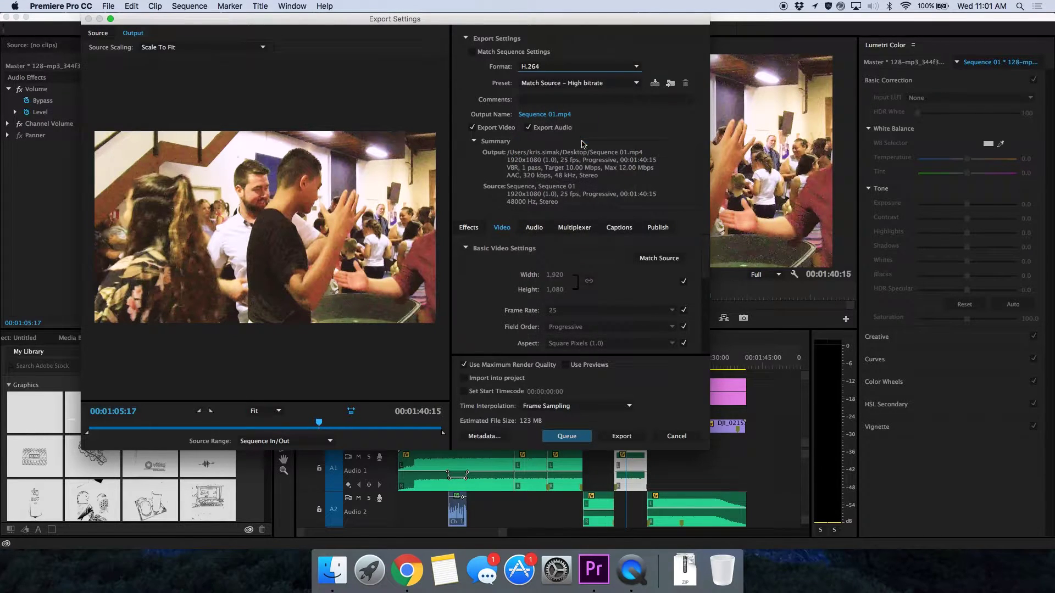
left_click(604, 83)
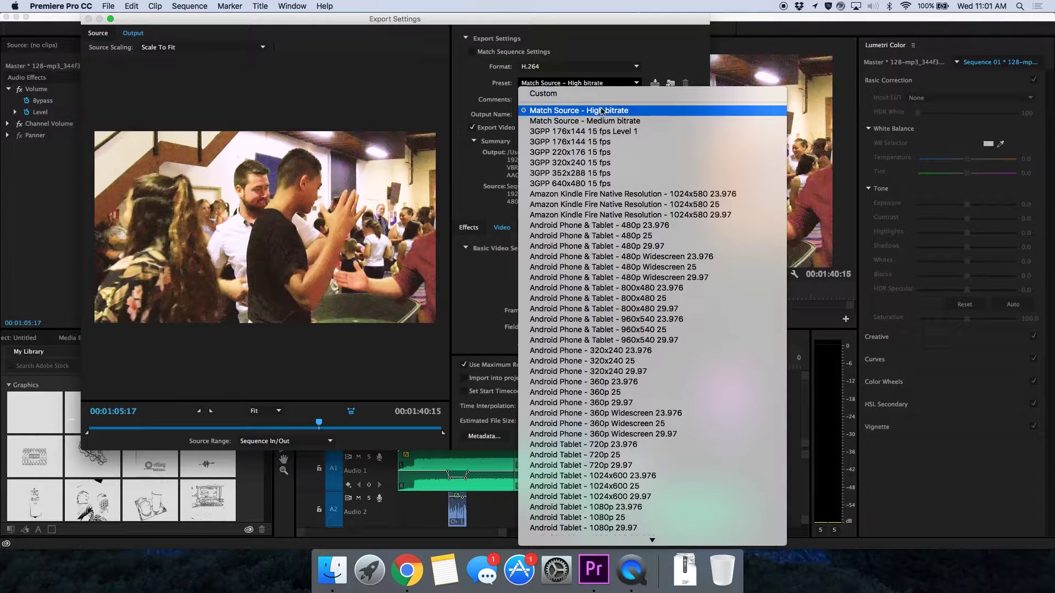
left_click(602, 111)
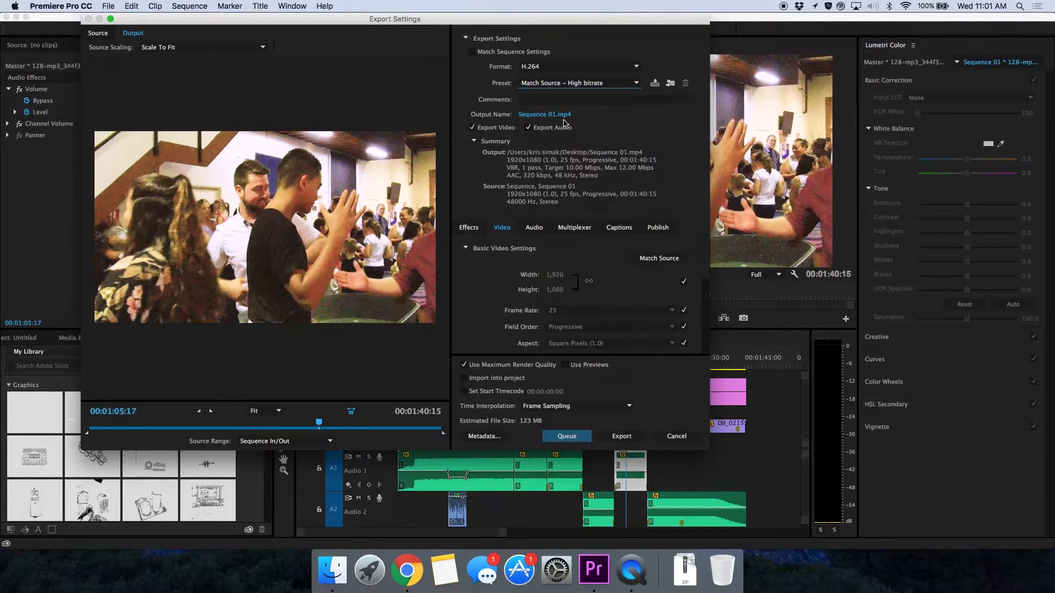
Step: Rename the export output to 'Test Render.mp4', saved on the Desktop
left_click(551, 115)
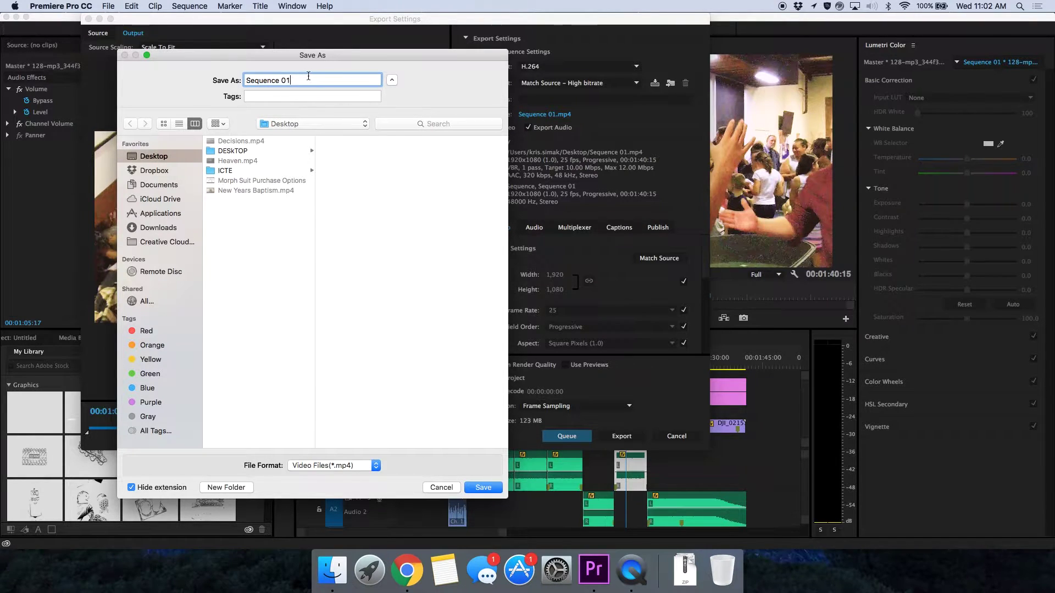
type("Test Render")
left_click(482, 488)
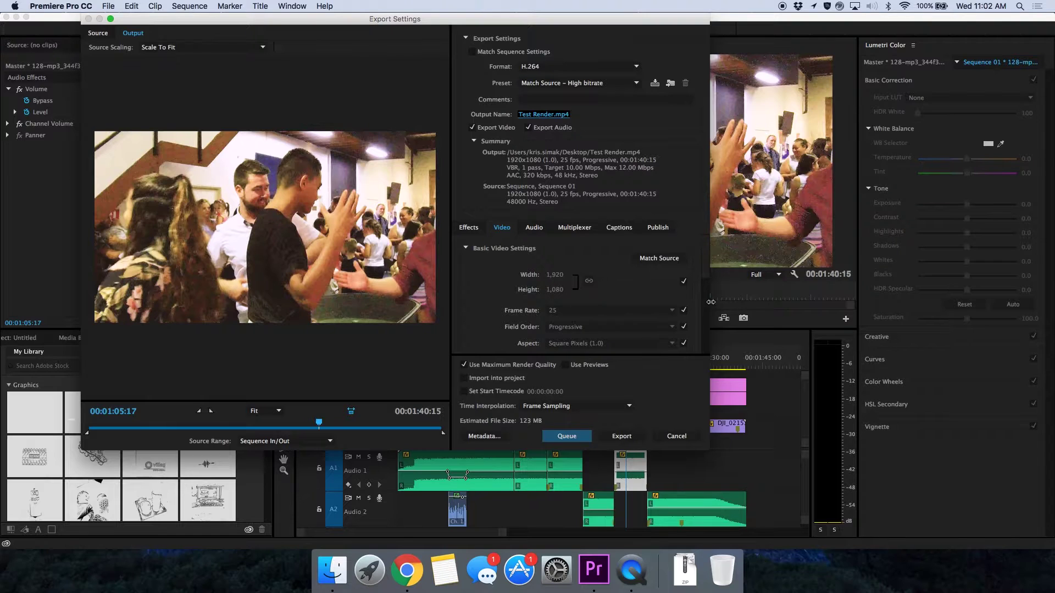
Step: Unlink the video size from Match Source, keeping the width at 1,920
left_click(684, 282)
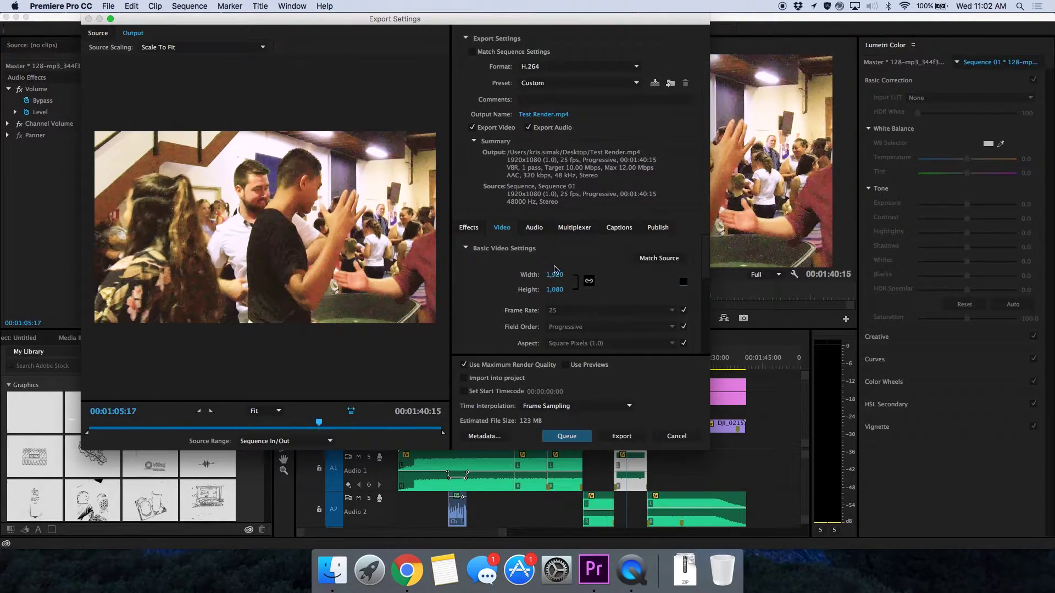
left_click(555, 274)
left_click(608, 292)
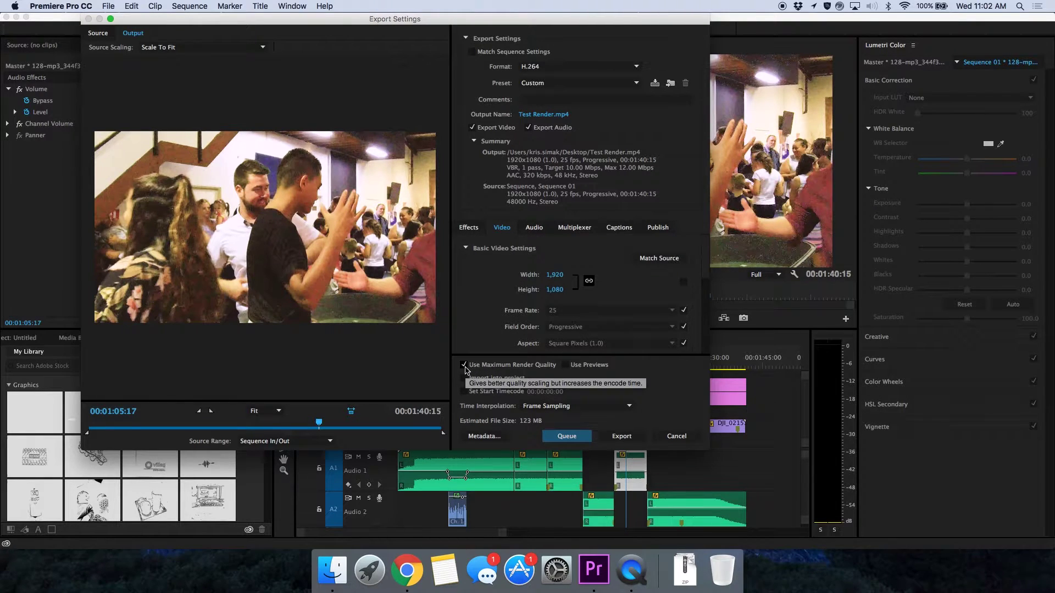
Step: Scrub the export preview back to about 00:00:16:11, then near the end
left_click(319, 424)
left_click_drag(319, 424, 234, 424)
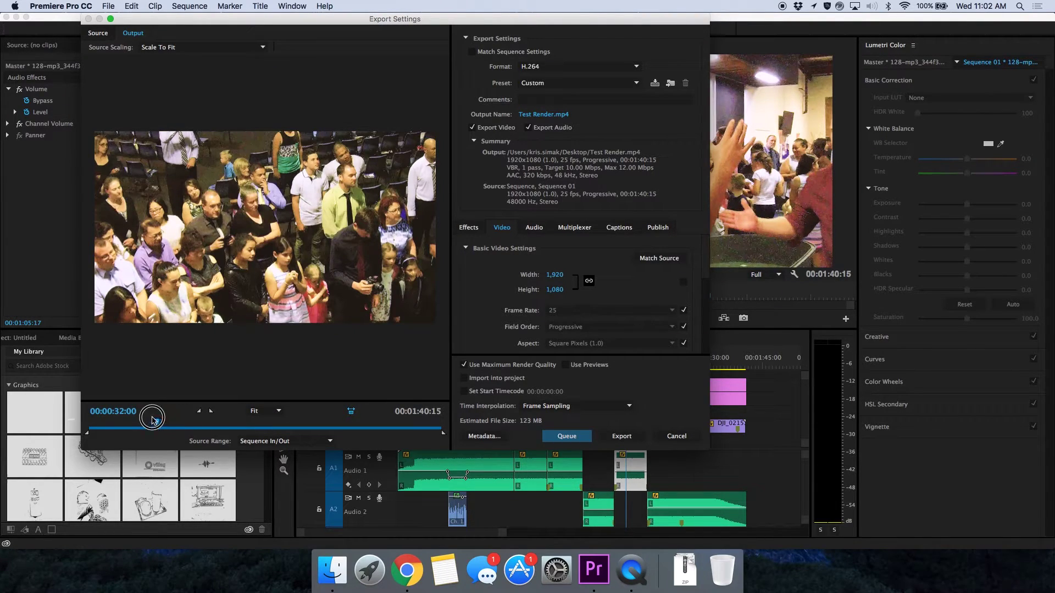
left_click_drag(234, 424, 146, 421)
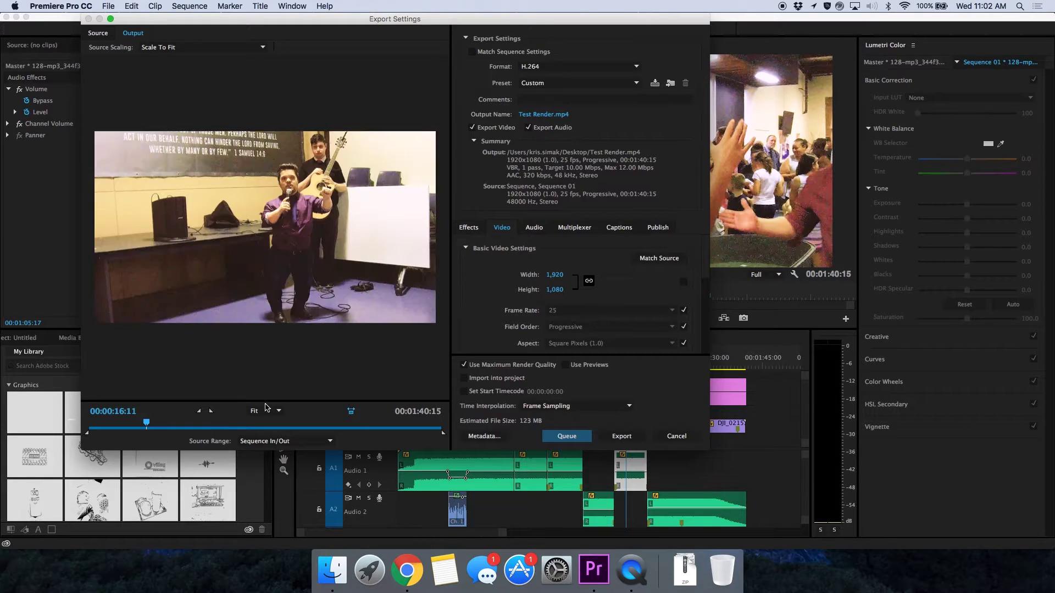
left_click_drag(337, 423, 379, 423)
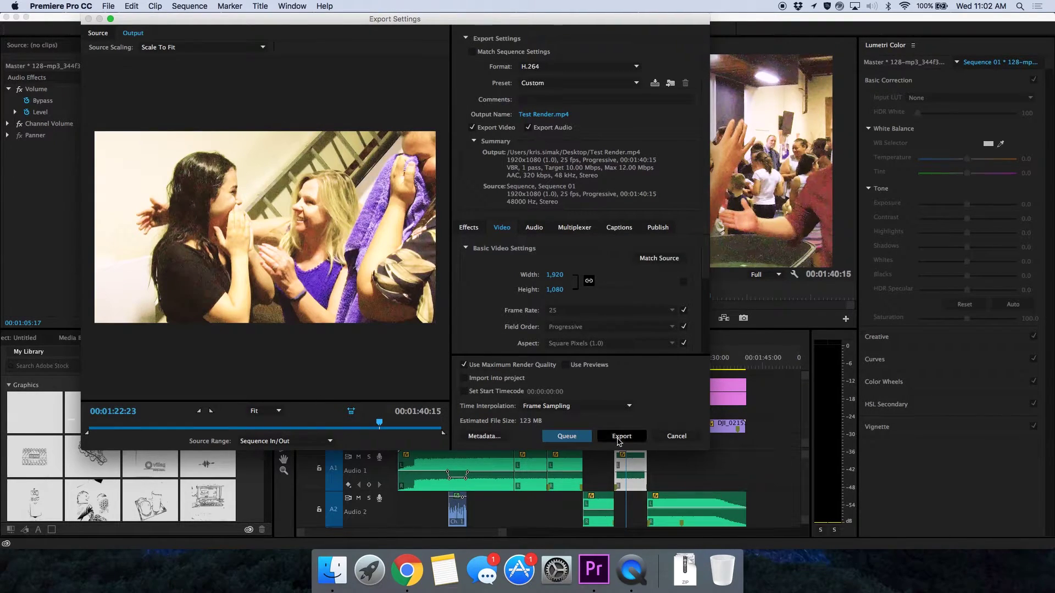
Step: Export Sequence 01 to Test Render.mp4
left_click(621, 436)
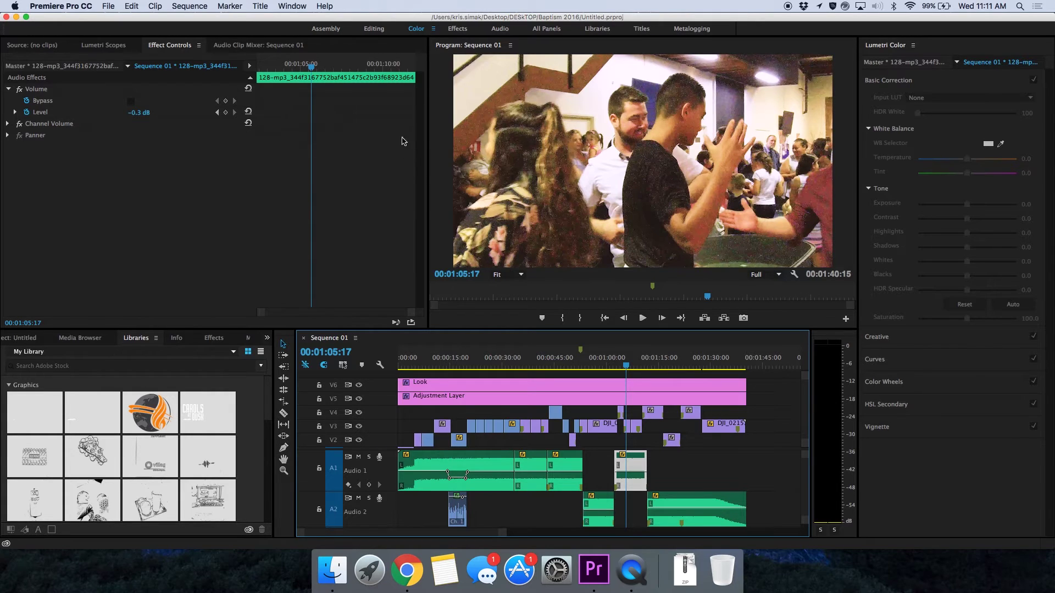
Step: Reveal the desktop and move the Test Render.mp4 icon to its centre
key("F11")
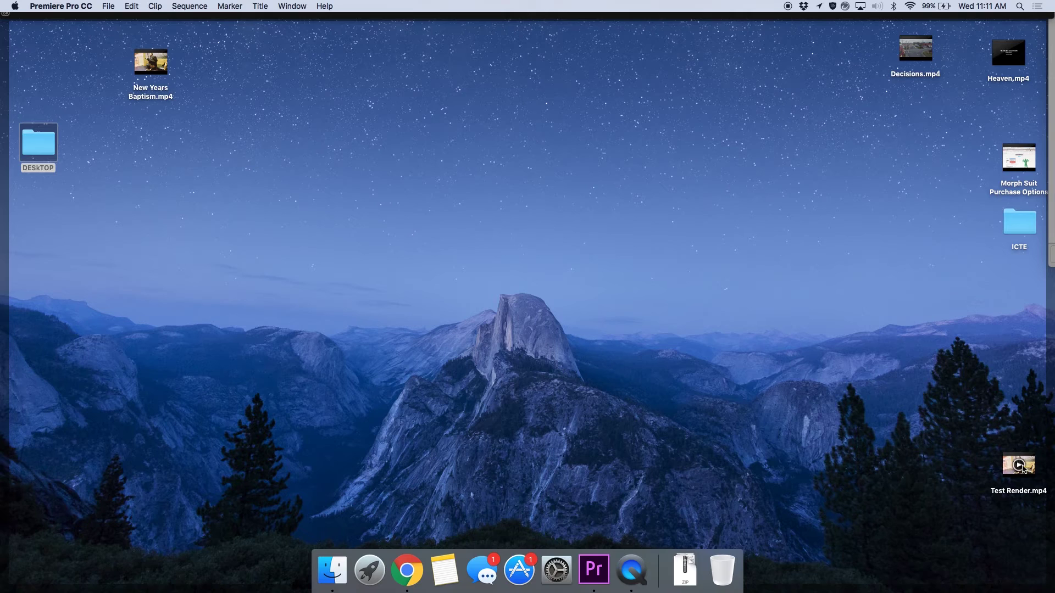
left_click_drag(1018, 464, 487, 242)
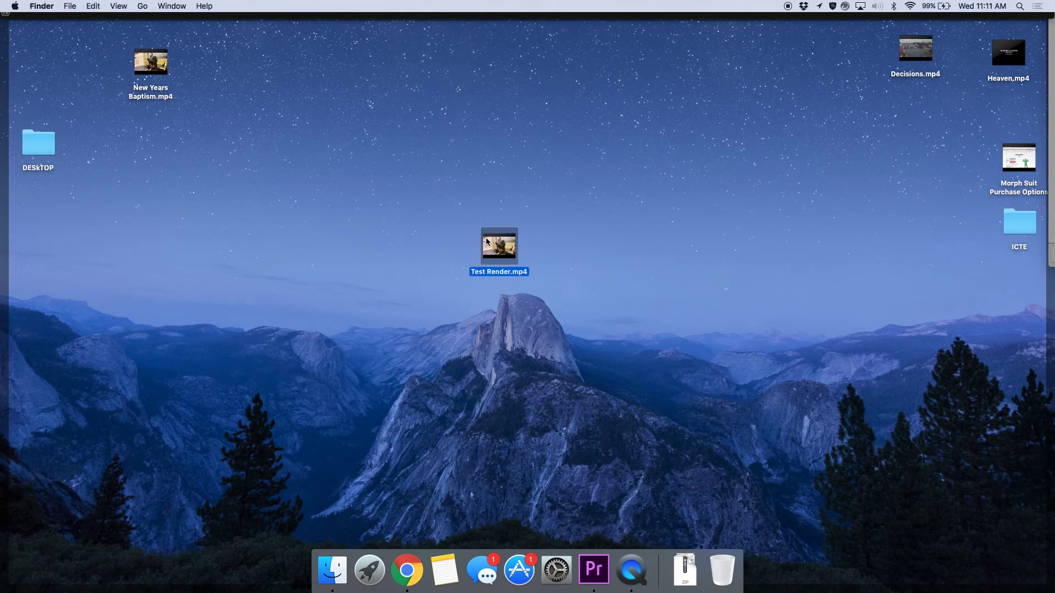
mouse_move(511, 254)
Step: Quick Look Test Render.mp4, jumping to about 00:00:46 and 00:01:01, then close the preview
key("space")
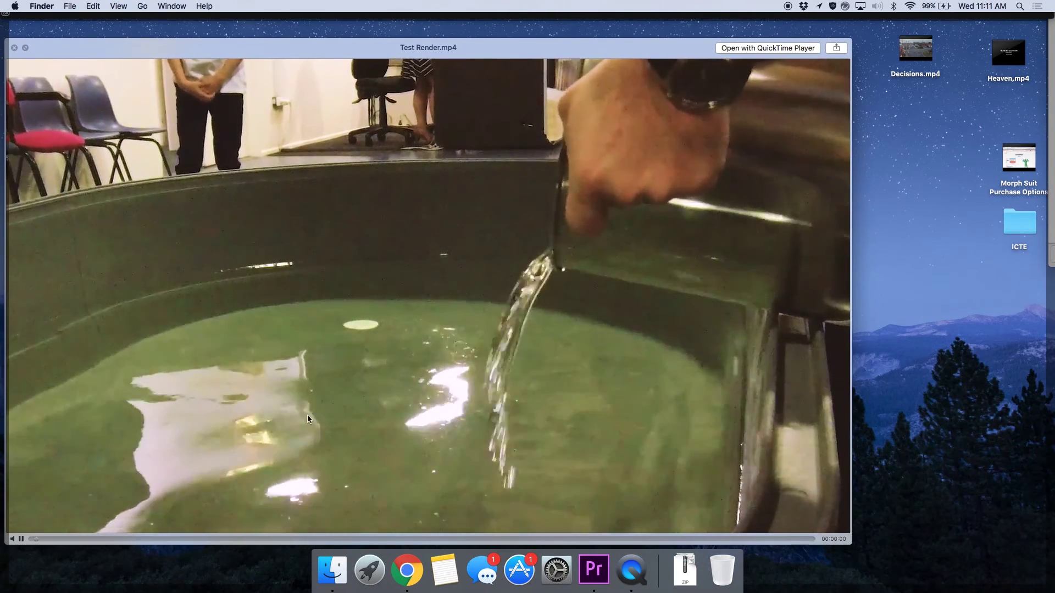
left_click(385, 538)
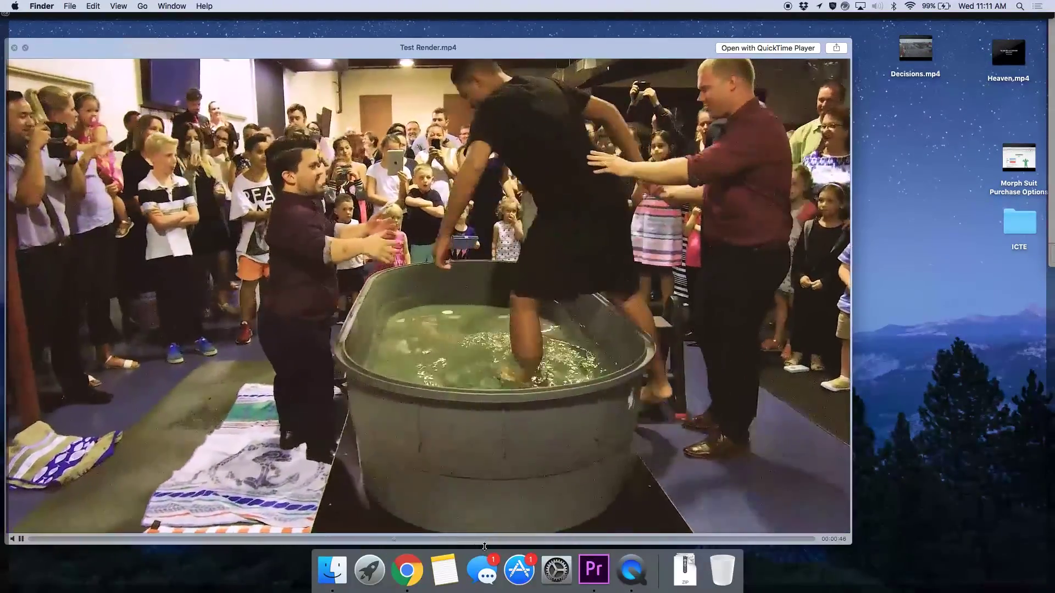
left_click(500, 539)
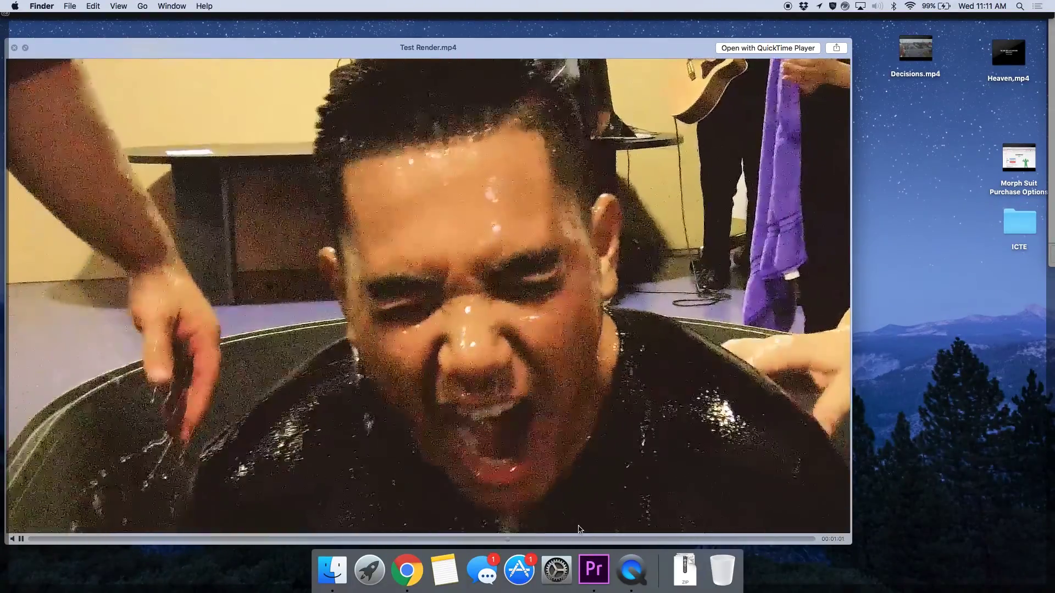
key("space")
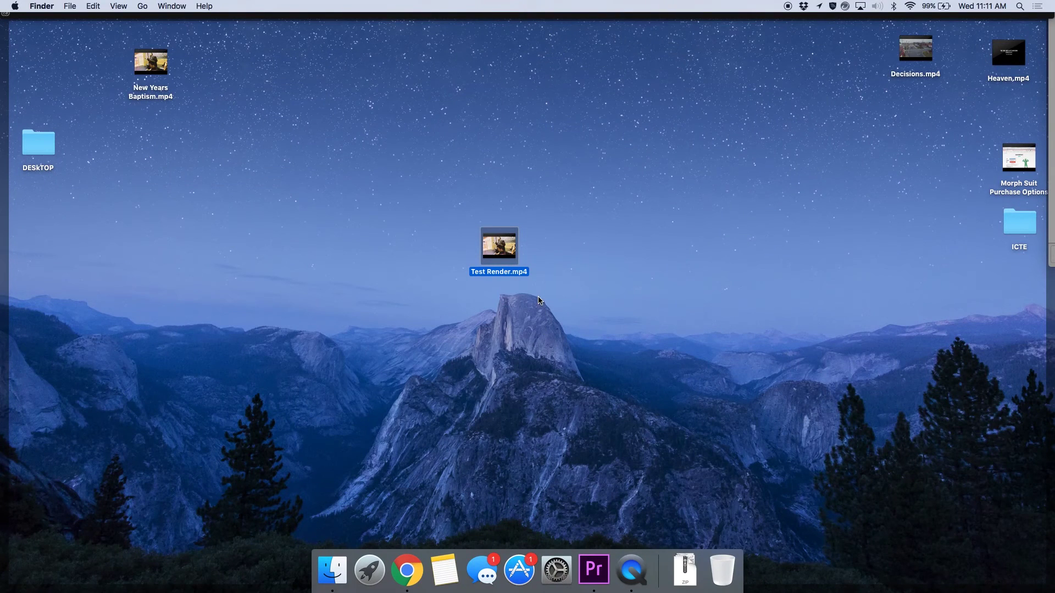